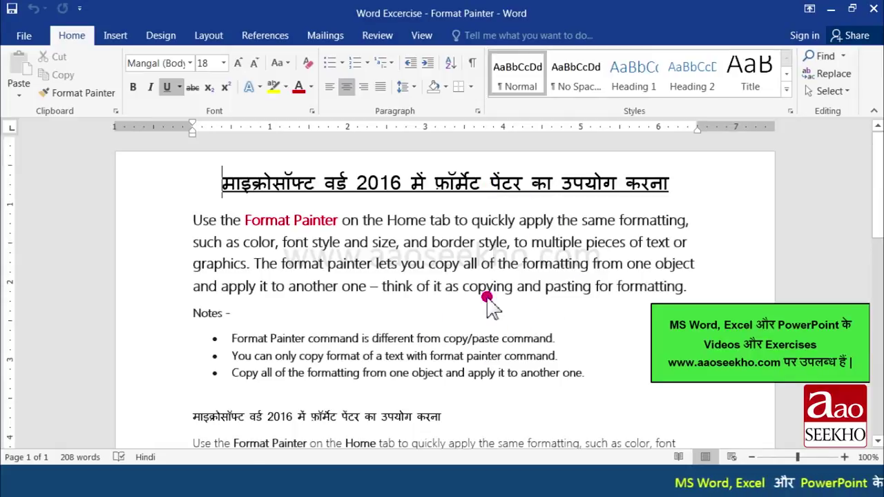
# Step: Paint the top heading's 18 pt underlined Mangal lettering onto the lower Hindi title with Format Painter
pyautogui.scroll(-5, 487, 297)
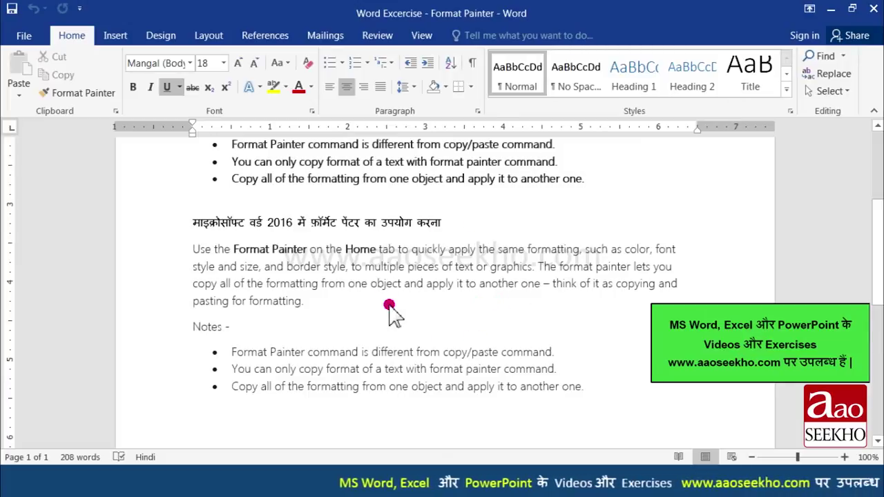
pyautogui.scroll(5, 414, 276)
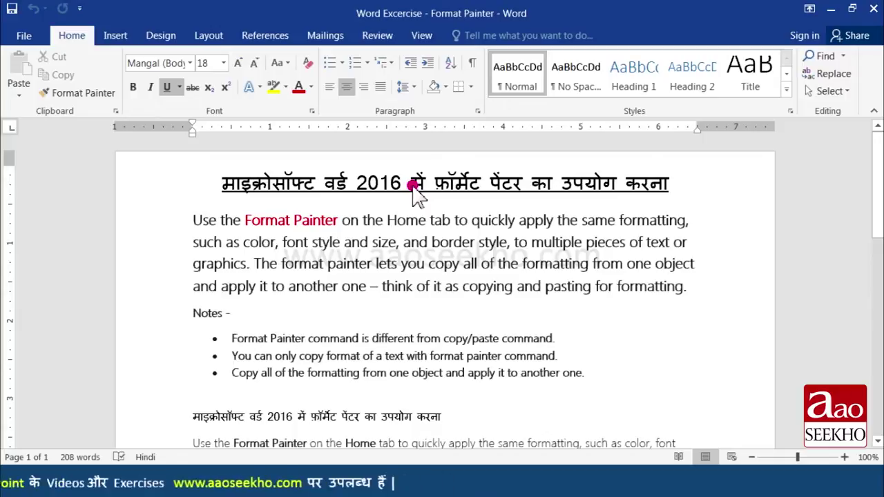
pyautogui.moveTo(223, 185); pyautogui.dragTo(312, 186)
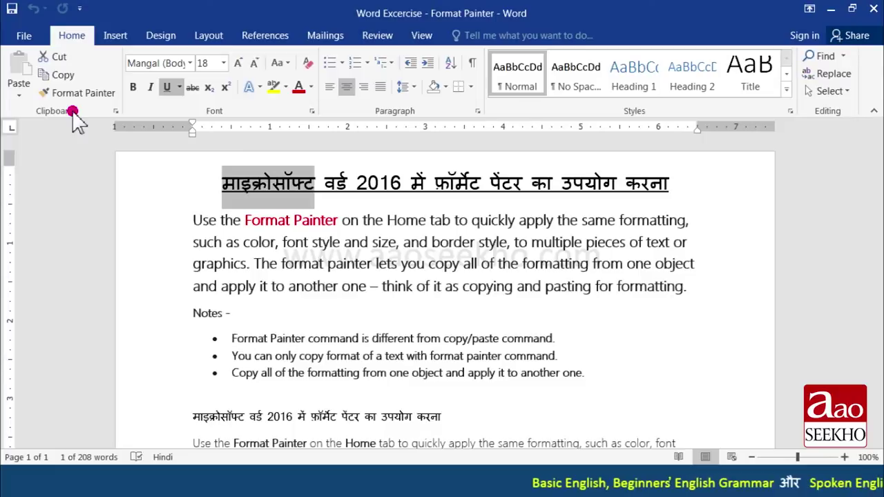
pyautogui.click(86, 93)
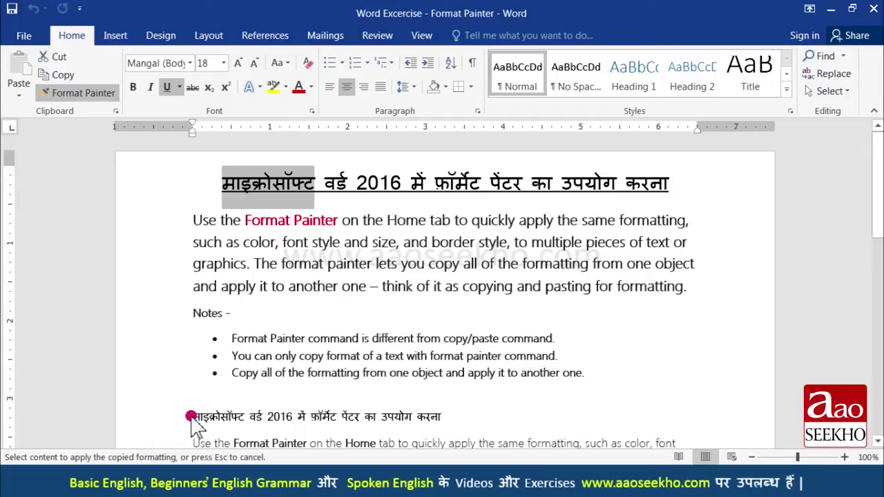
pyautogui.click(191, 418)
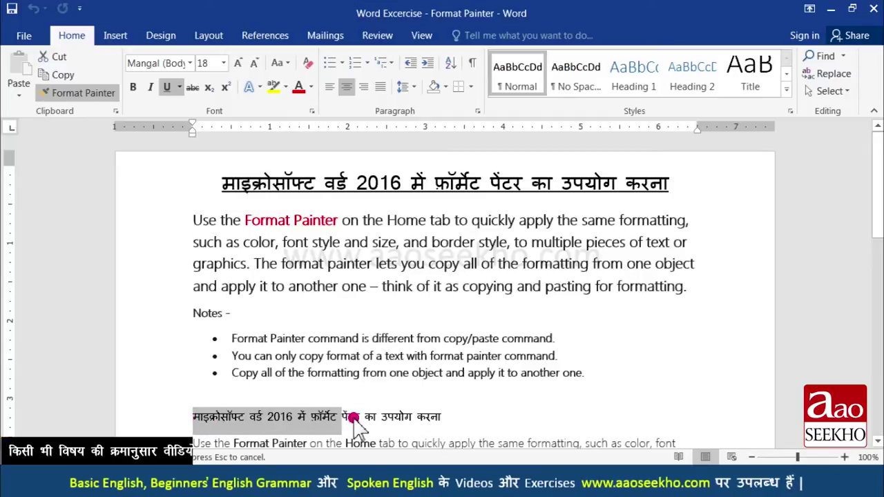
pyautogui.moveTo(241, 420); pyautogui.dragTo(442, 418)
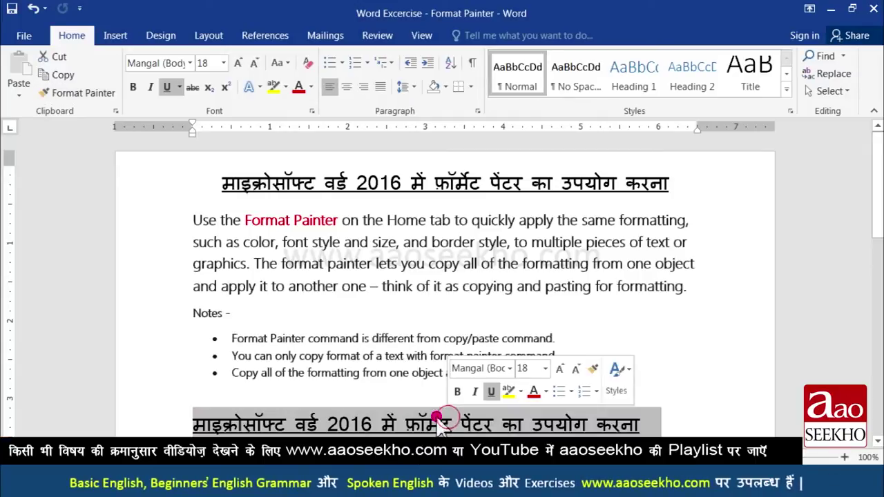
pyautogui.click(500, 389)
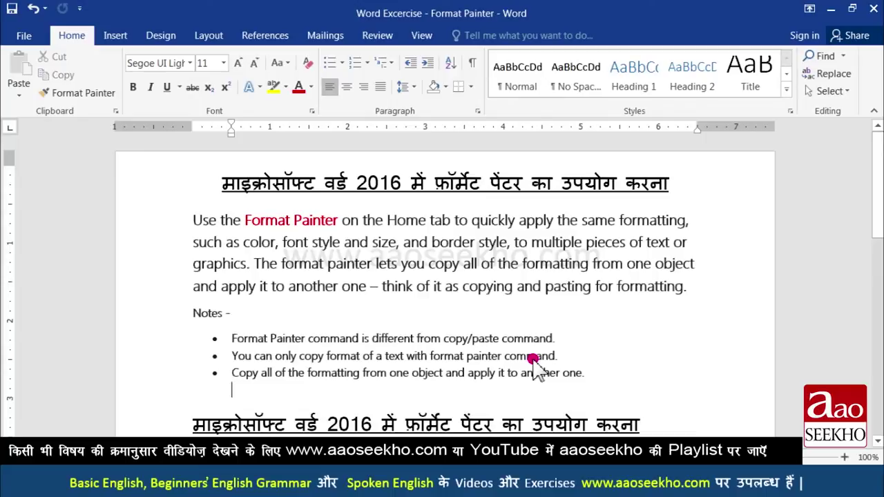
pyautogui.scroll(-1, 535, 364)
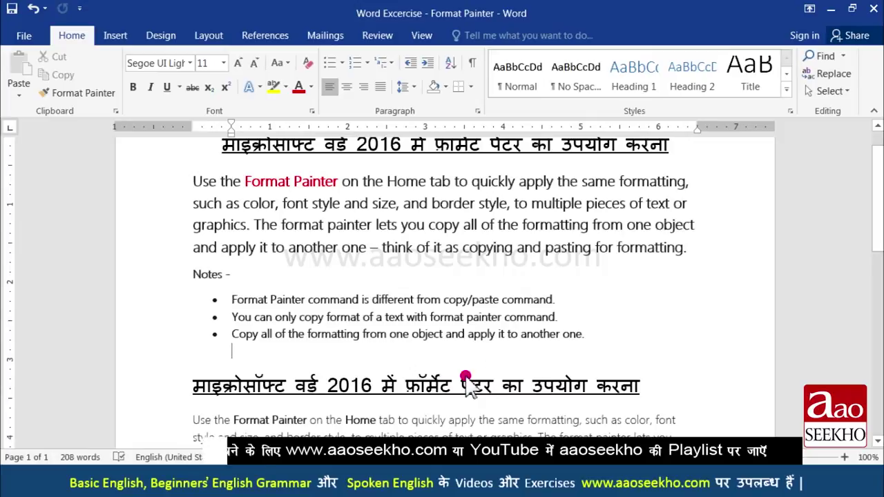
# Step: Undo twice so the lower Hindi title returns to plain small text
pyautogui.click(33, 8)
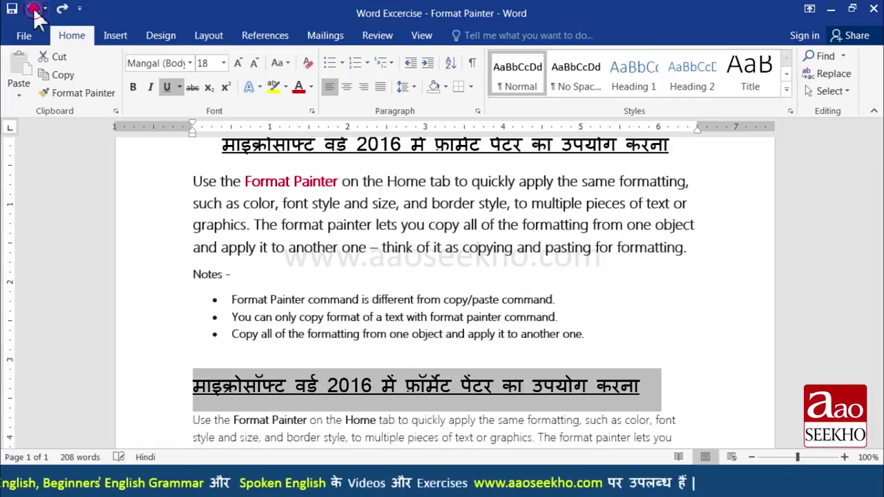
pyautogui.click(33, 9)
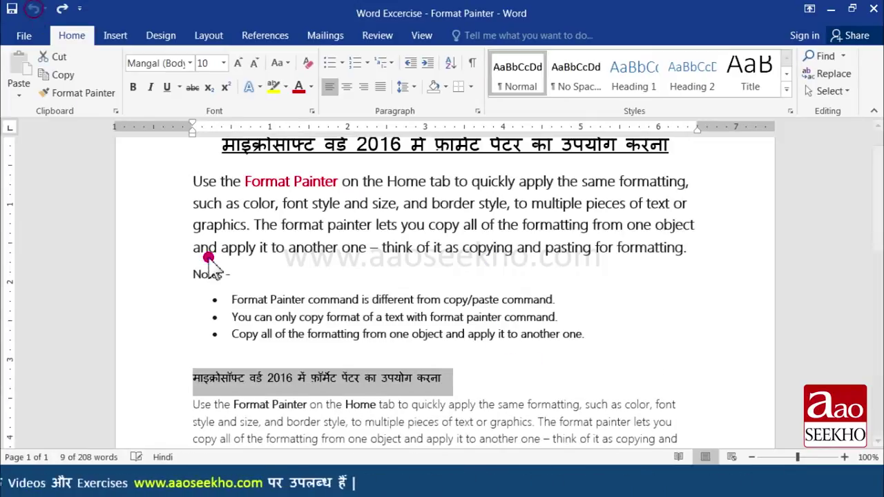
pyautogui.click(309, 373)
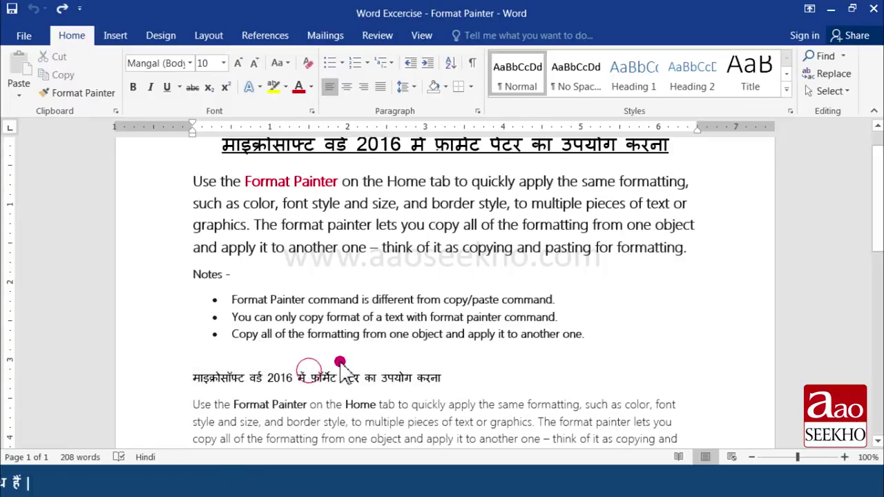
# Step: Select the entire top heading and copy its formatting with Ctrl+Shift+C
pyautogui.scroll(1, 339, 362)
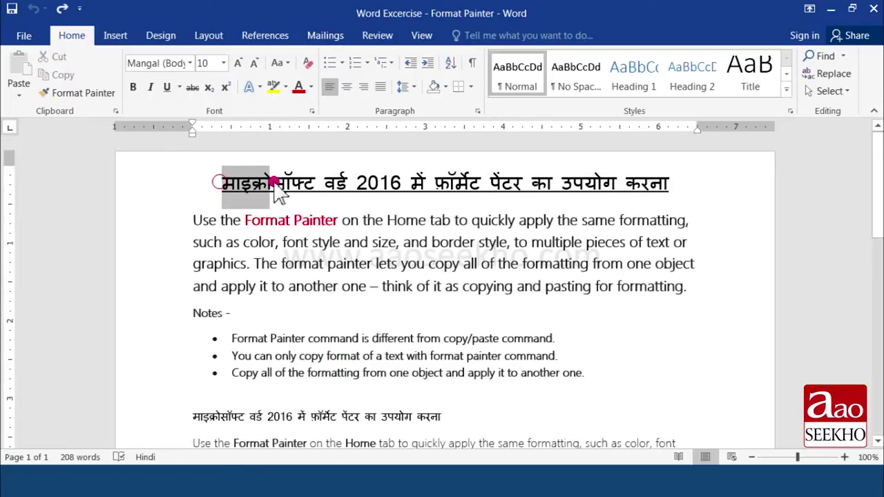
pyautogui.moveTo(222, 183); pyautogui.dragTo(663, 190)
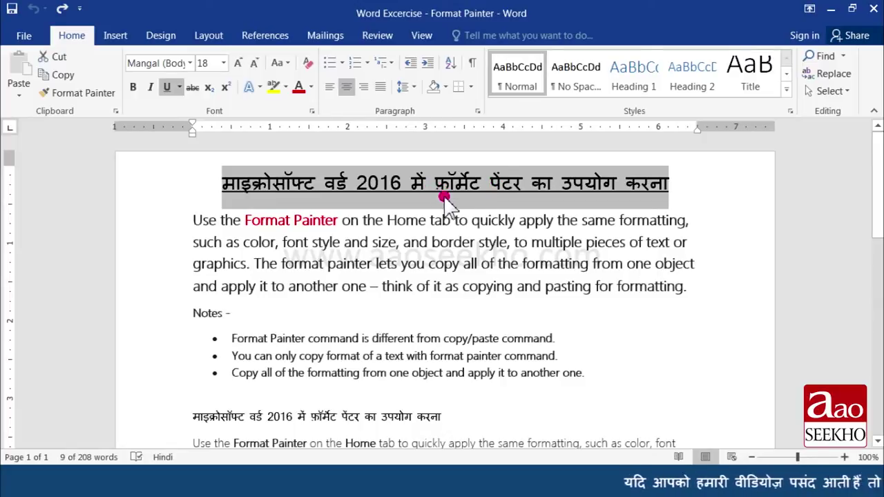
pyautogui.hotkey('ctrl', 'shift', 'c')
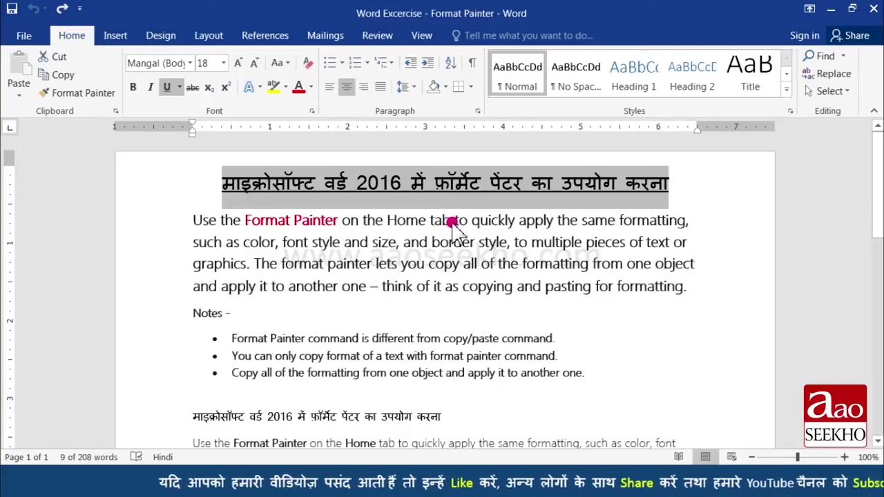
# Step: Paste the heading formatting onto the whole lower Hindi line, making it large, underlined and centred
pyautogui.click(194, 417)
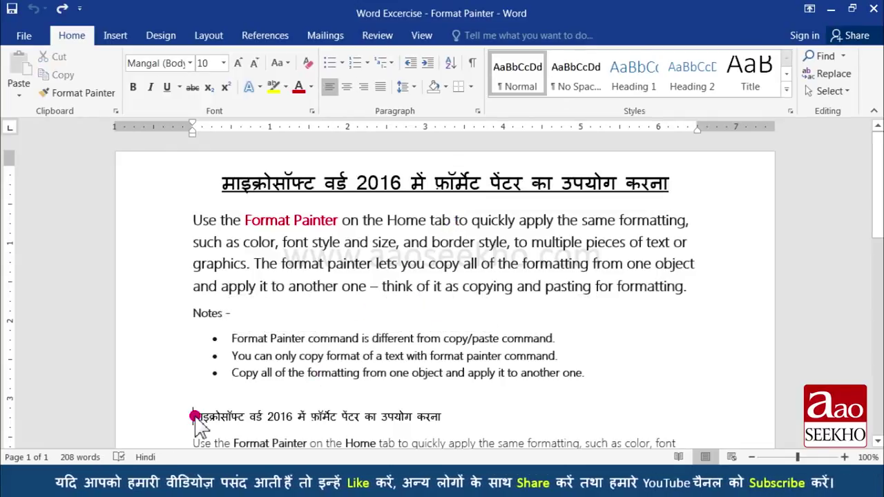
pyautogui.moveTo(200, 418); pyautogui.dragTo(375, 414)
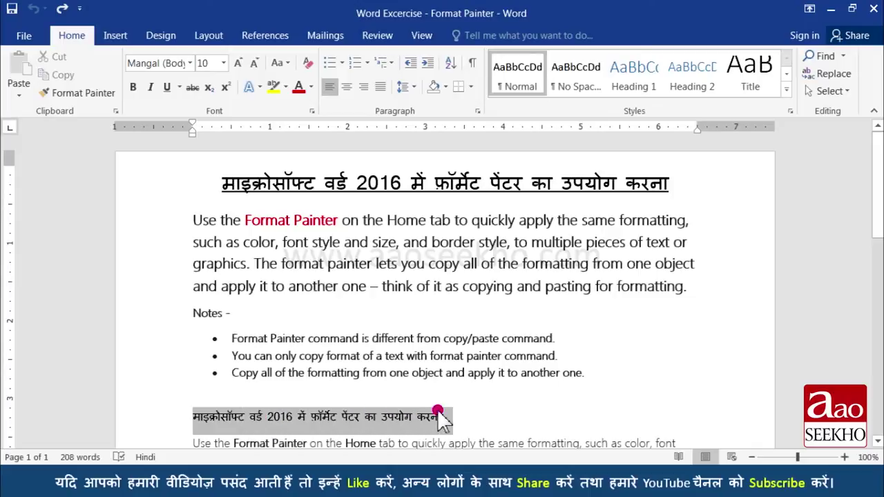
pyautogui.moveTo(439, 413); pyautogui.dragTo(440, 414)
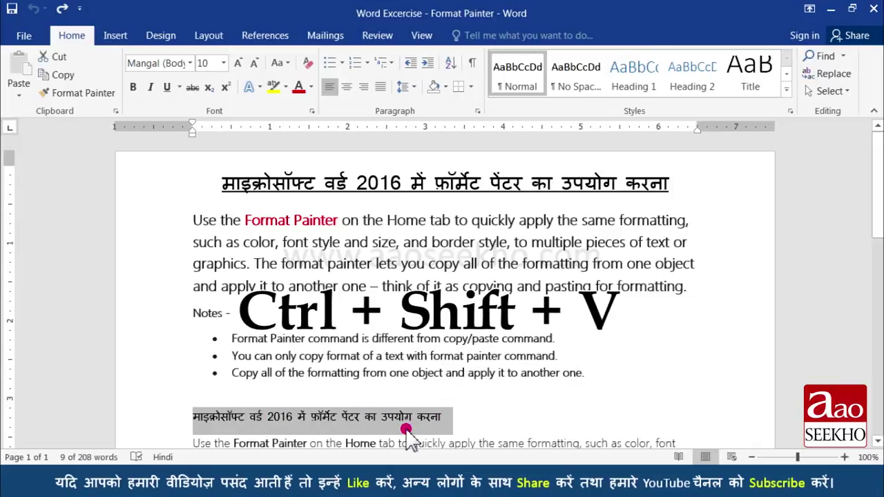
pyautogui.hotkey('ctrl', 'shift', 'v')
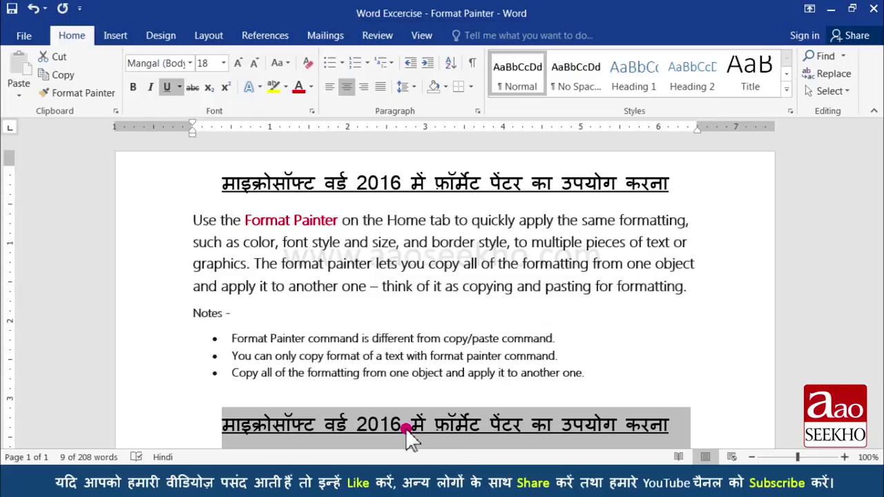
pyautogui.click(490, 387)
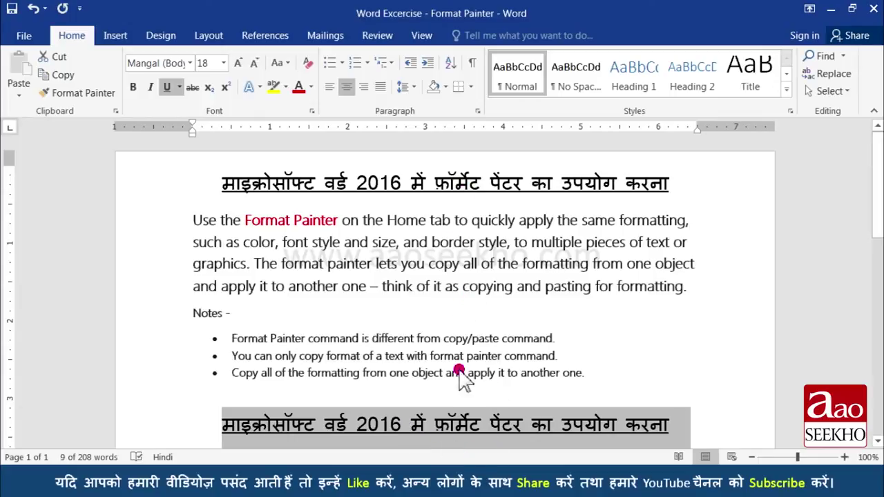
pyautogui.click(473, 405)
pyautogui.scroll(-1, 306, 262)
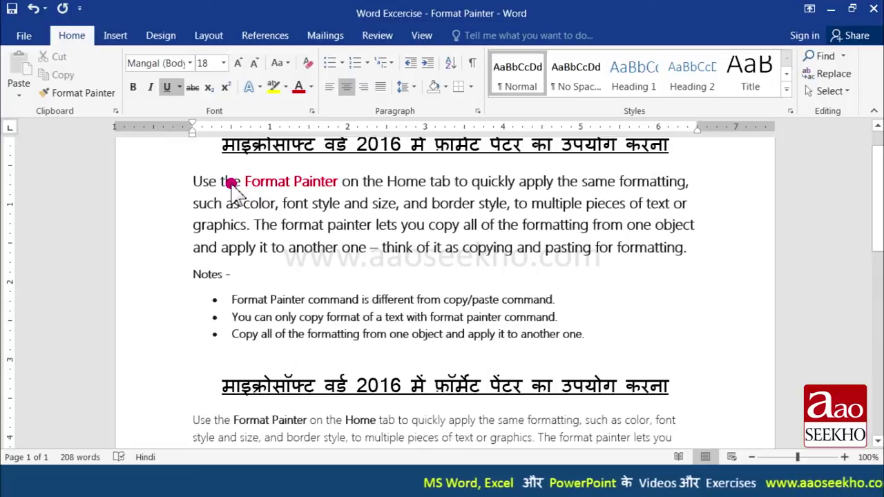
# Step: Copy the upper paragraph's 14 pt Segoe UI Light formatting onto the lower intro paragraph
pyautogui.click(231, 182)
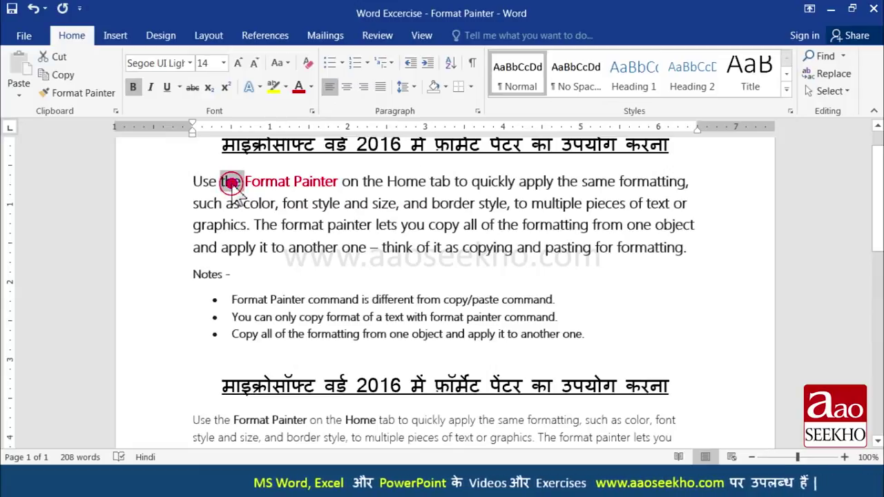
pyautogui.tripleClick(231, 182)
pyautogui.click(83, 94)
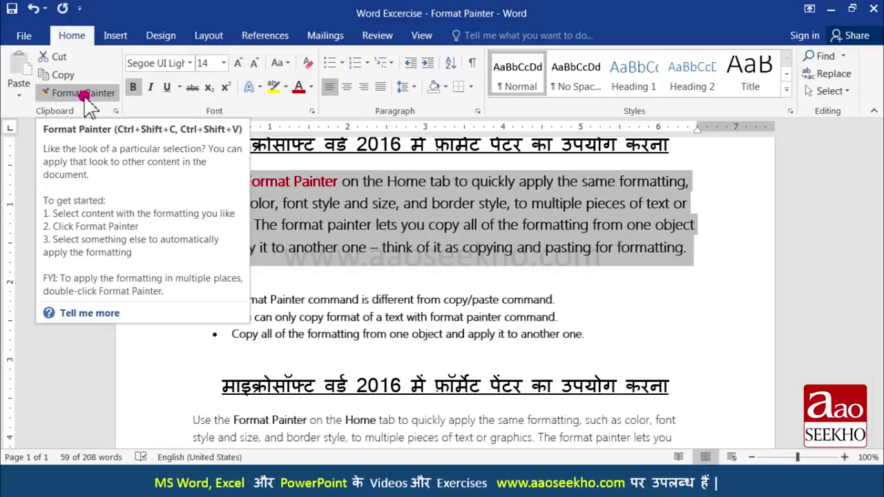
pyautogui.click(83, 94)
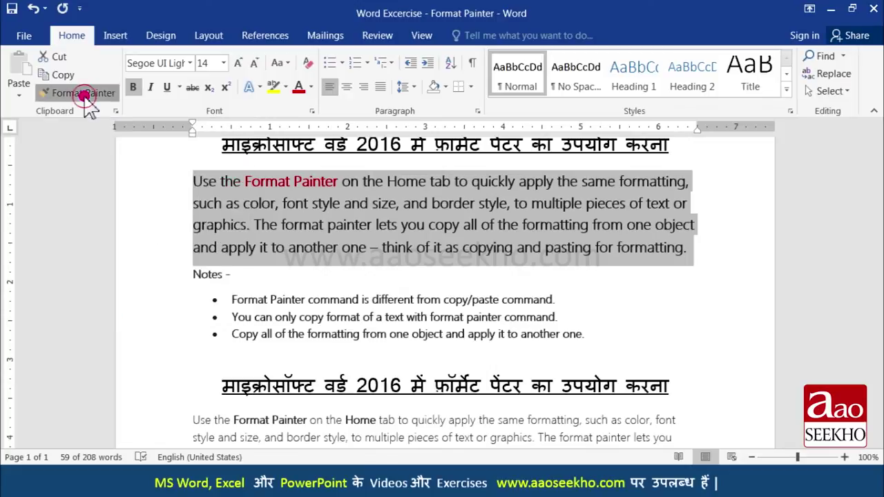
pyautogui.scroll(-1, 302, 269)
pyautogui.scroll(-1, 302, 270)
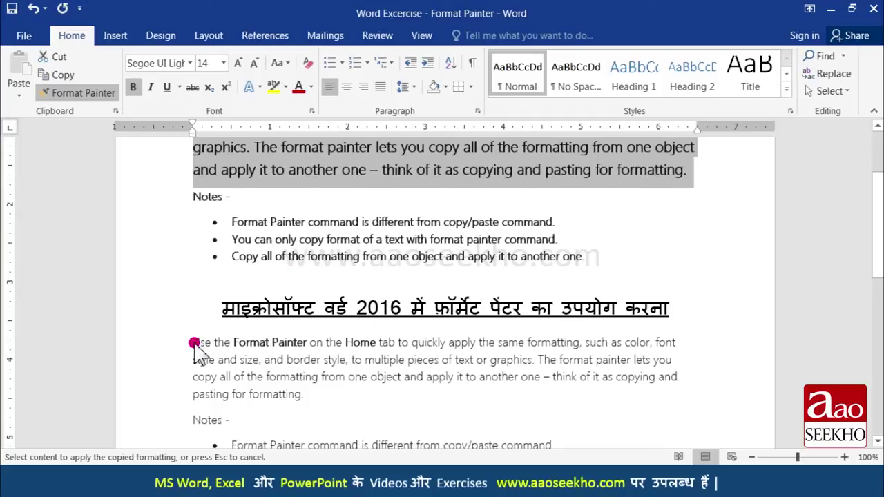
pyautogui.moveTo(194, 343); pyautogui.dragTo(319, 397)
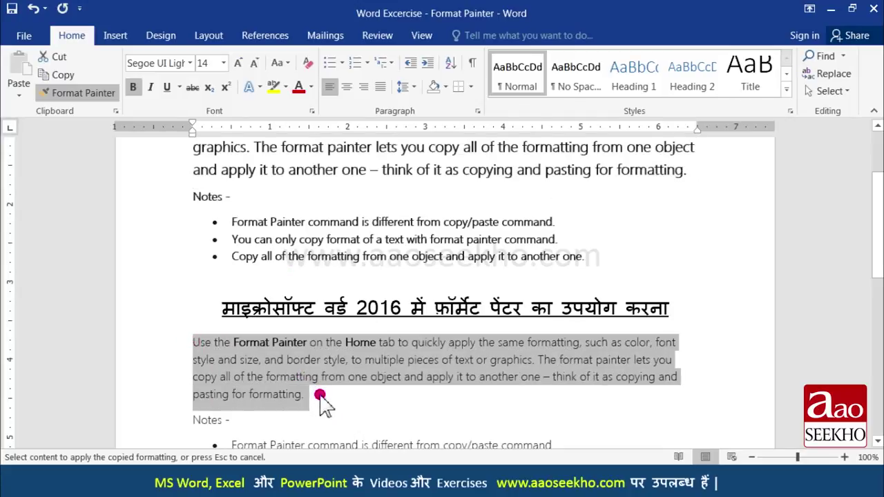
pyautogui.scroll(1, 306, 384)
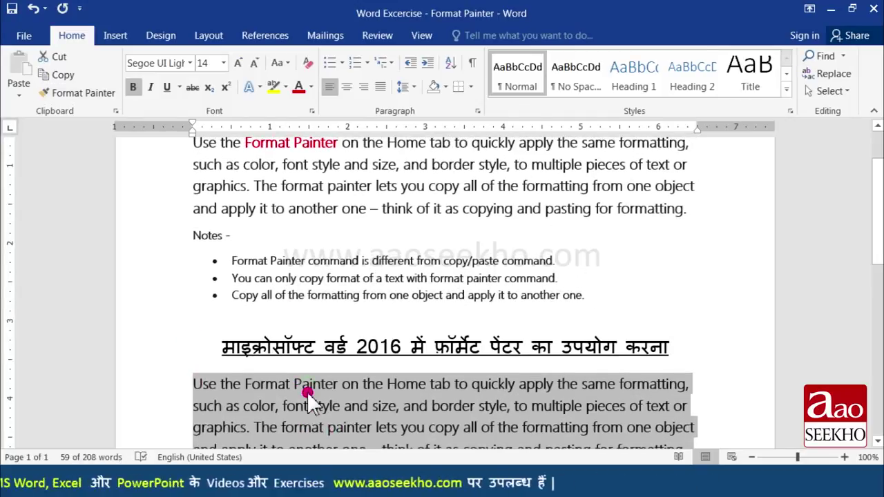
pyautogui.click(312, 403)
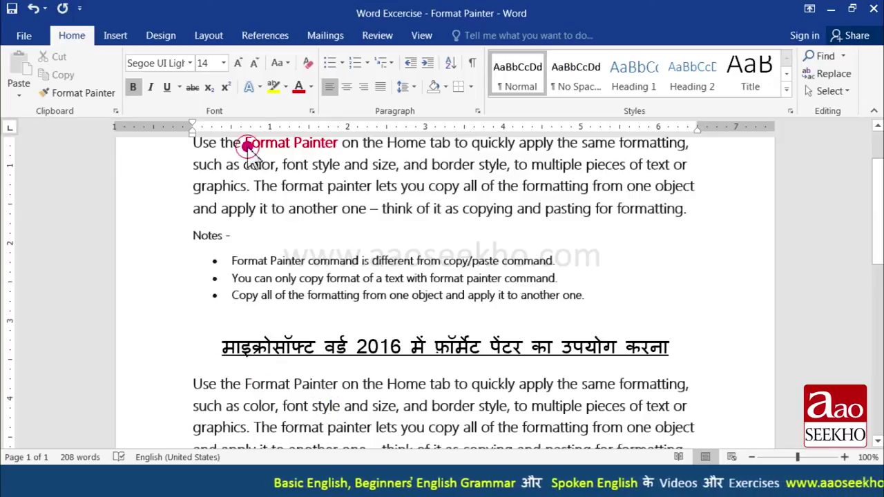
# Step: Paint the red colour of the upper 'Format Painter' words onto the same words below
pyautogui.moveTo(247, 144); pyautogui.dragTo(311, 146)
pyautogui.click(93, 92)
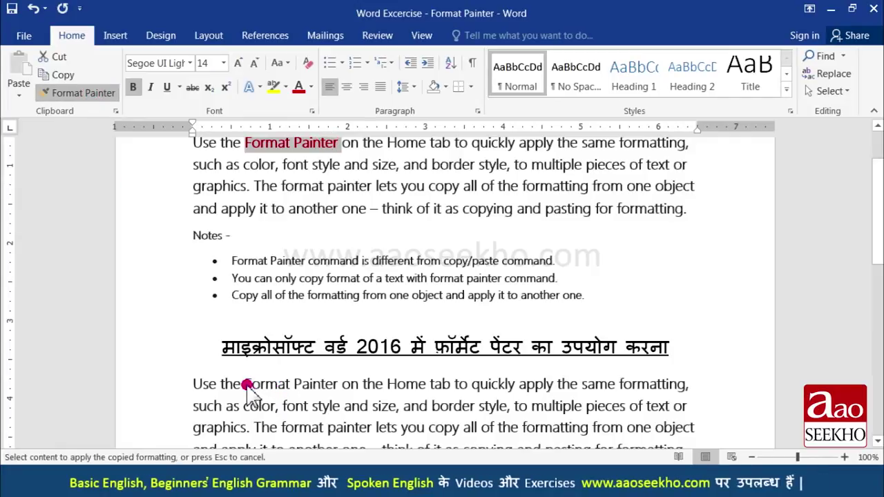
pyautogui.moveTo(247, 385); pyautogui.dragTo(337, 385)
pyautogui.scroll(-1, 294, 269)
pyautogui.click(294, 270)
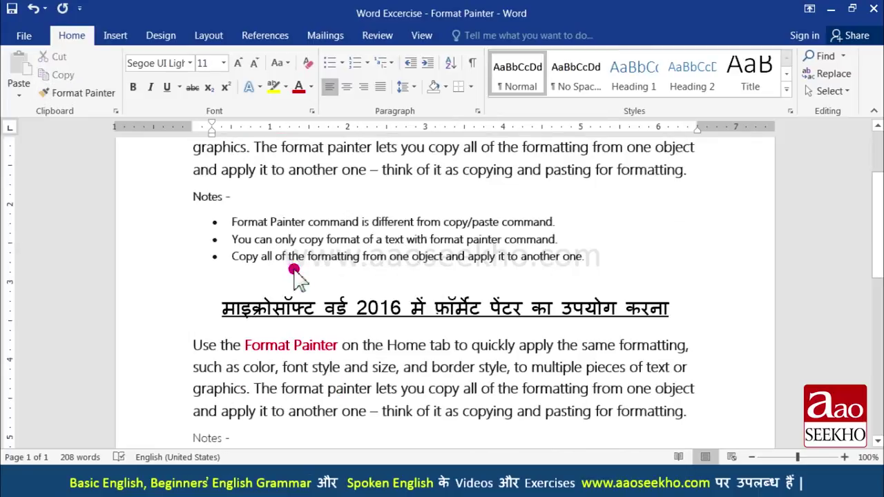
pyautogui.scroll(-1, 290, 261)
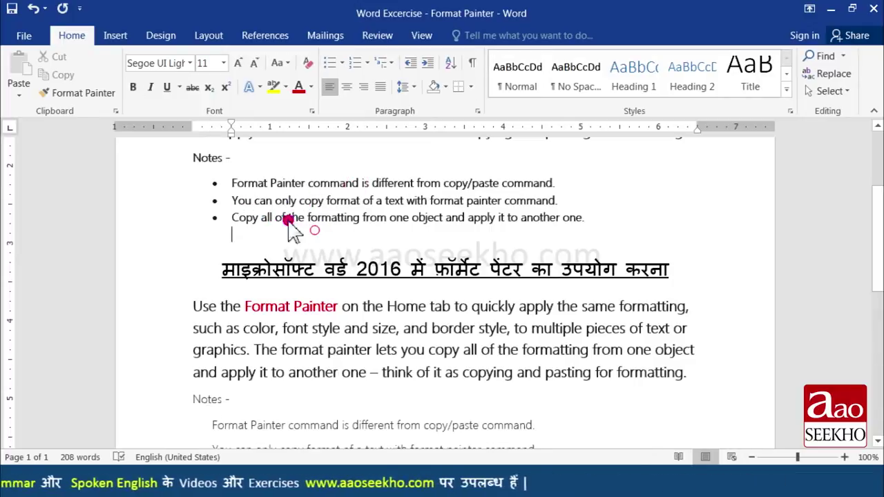
# Step: Apply the upper bullet formatting to the three lower notes lines with Format Painter
pyautogui.click(338, 183)
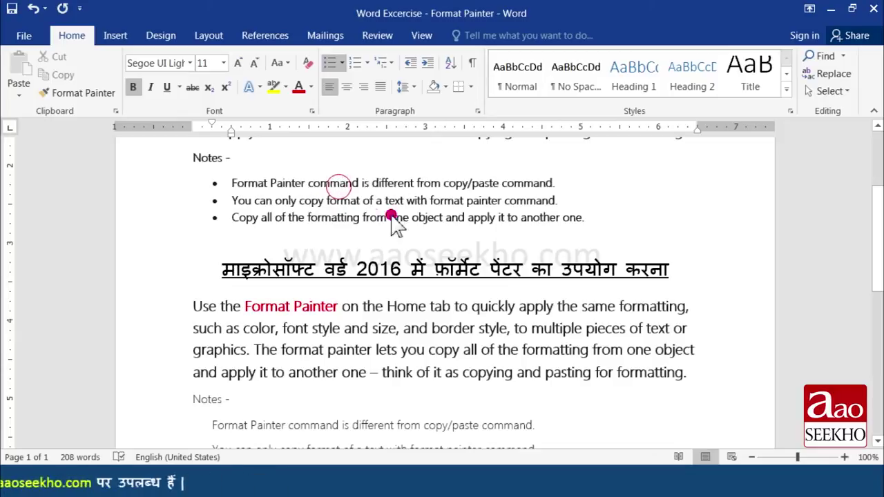
pyautogui.click(592, 219)
pyautogui.press('Down')
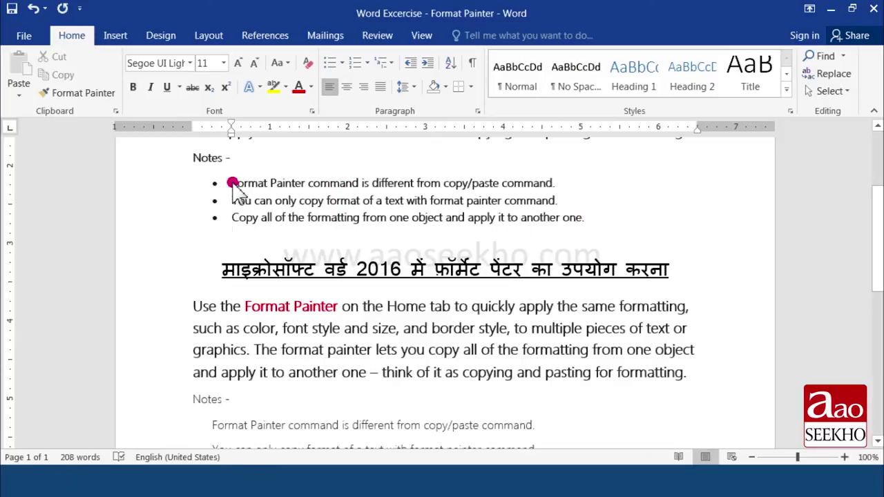
pyautogui.moveTo(232, 183); pyautogui.dragTo(557, 184)
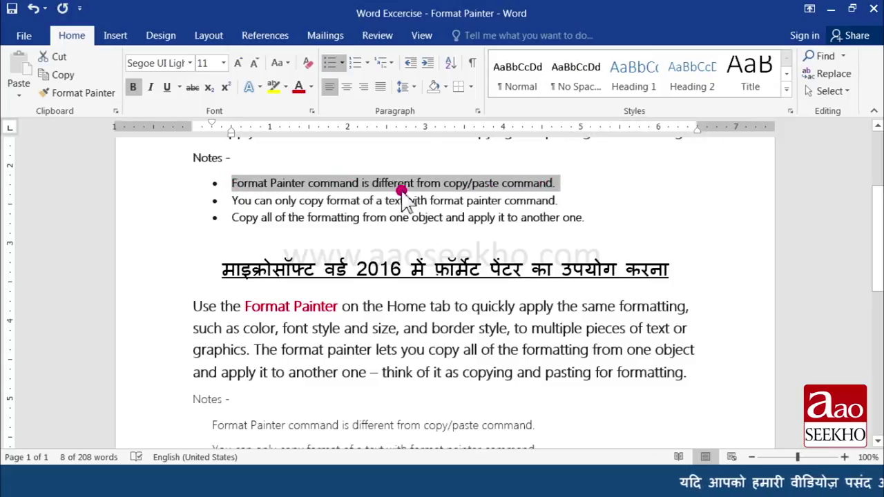
pyautogui.click(86, 95)
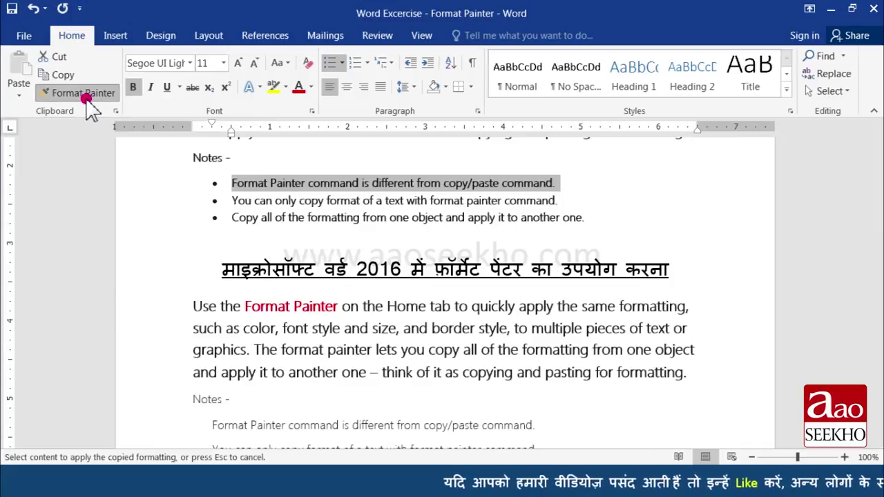
pyautogui.scroll(-1, 302, 262)
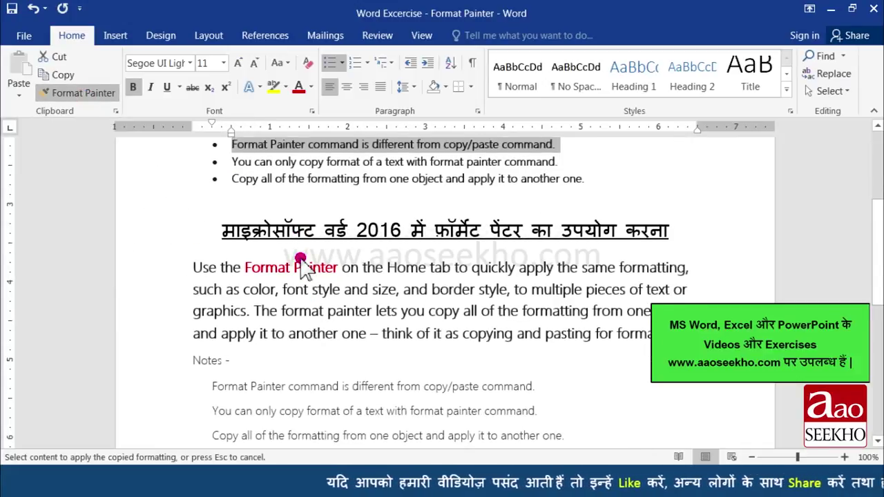
pyautogui.scroll(-1, 302, 262)
pyautogui.moveTo(212, 349)
pyautogui.mouseDown()
pyautogui.moveTo(239, 363)
pyautogui.moveTo(558, 409)
pyautogui.mouseUp()
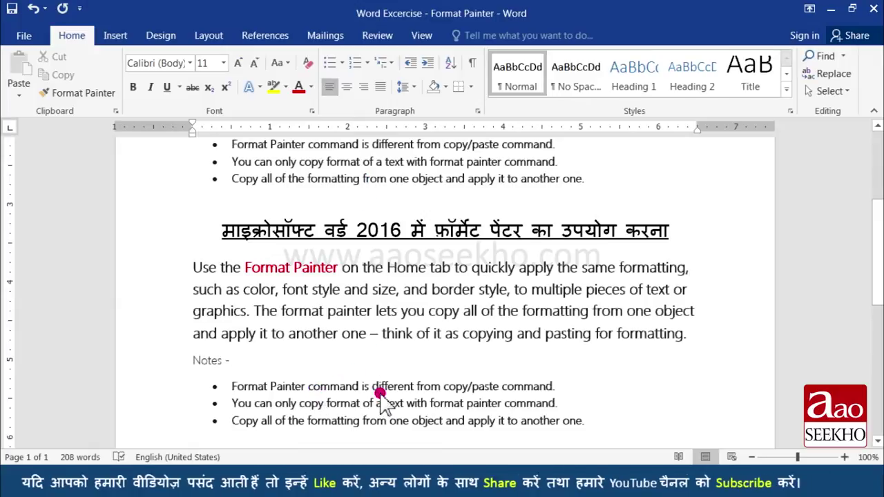
pyautogui.click(319, 430)
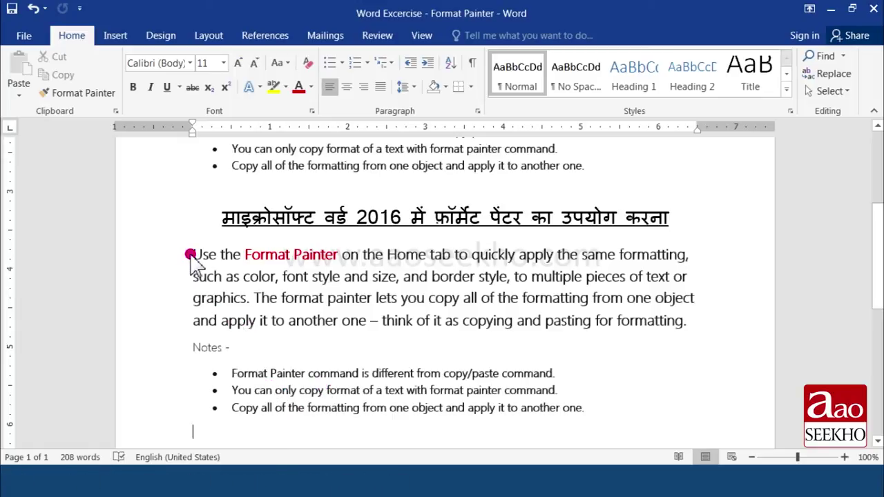
# Step: Undo the bulleting so the lower notes are plain unbulleted lines again
pyautogui.moveTo(206, 262); pyautogui.dragTo(349, 324)
pyautogui.click(304, 321)
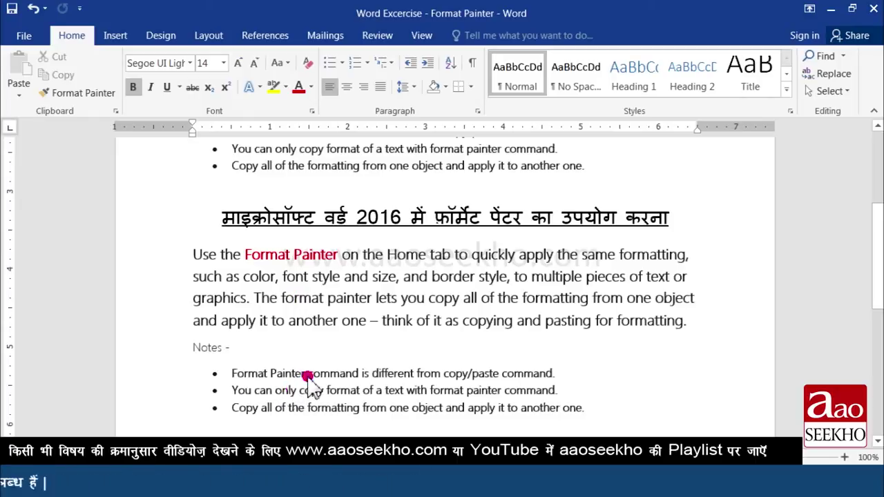
pyautogui.click(32, 9)
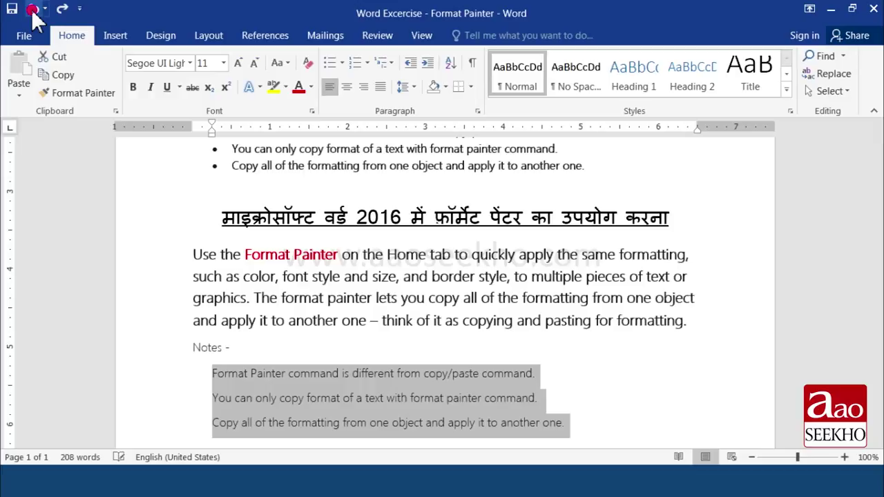
# Step: Select the first upper bullet's text and lock Format Painter with its bullet formatting
pyautogui.click(261, 382)
pyautogui.scroll(3, 259, 383)
pyautogui.click(233, 210)
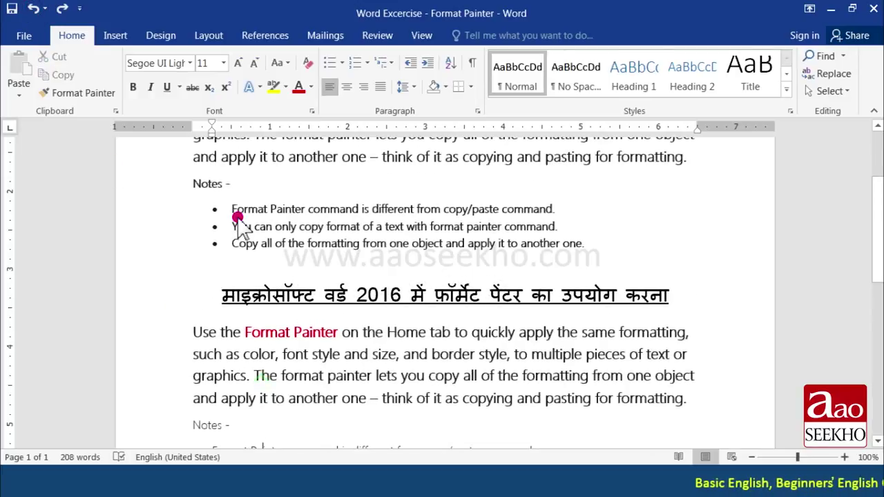
pyautogui.moveTo(233, 211); pyautogui.dragTo(556, 210)
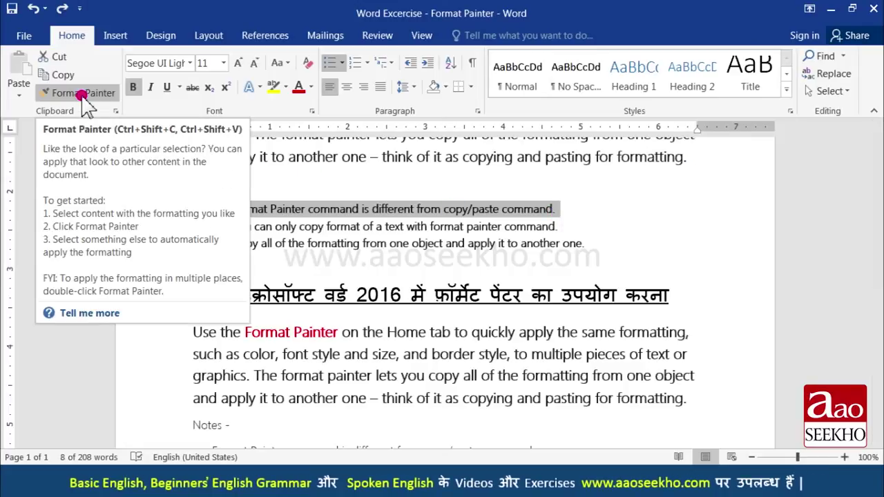
pyautogui.click(83, 95)
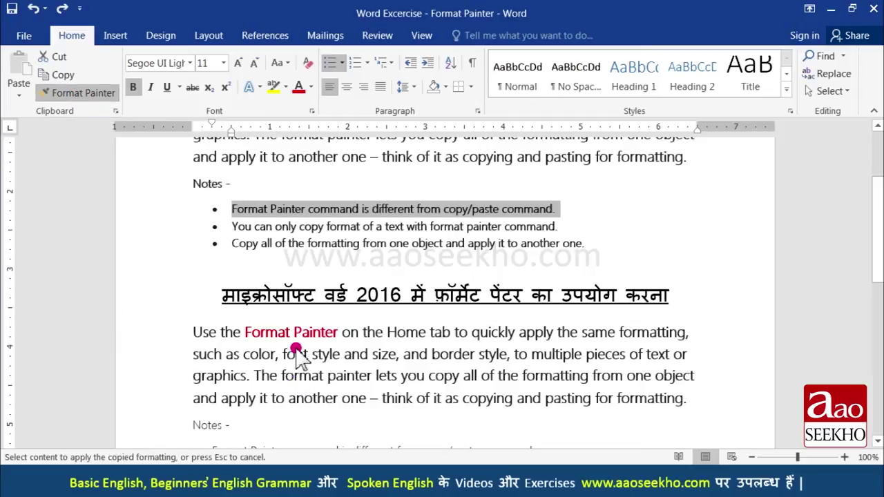
# Step: Bullet the three lower notes lines one by one, then the lower main paragraph and Notes line
pyautogui.scroll(-1, 297, 354)
pyautogui.scroll(-1, 297, 354)
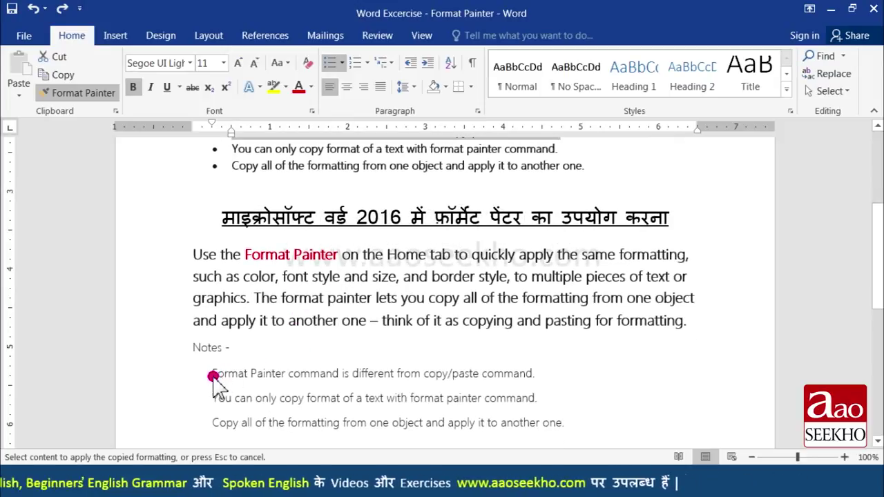
pyautogui.moveTo(212, 374); pyautogui.dragTo(524, 377)
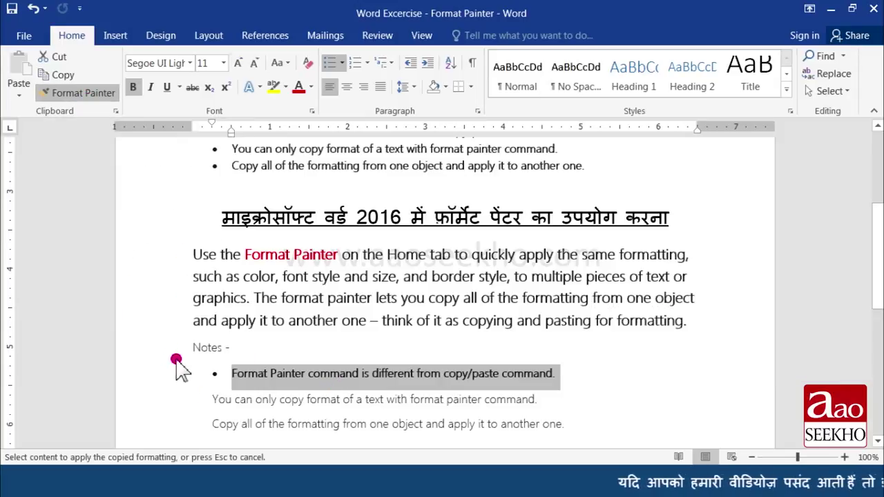
pyautogui.moveTo(211, 399)
pyautogui.mouseDown()
pyautogui.moveTo(308, 410)
pyautogui.moveTo(551, 413)
pyautogui.mouseUp()
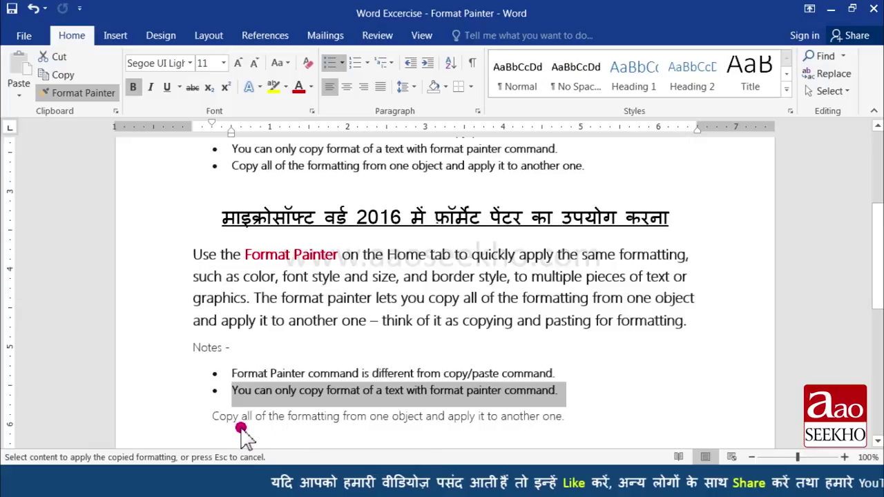
pyautogui.moveTo(213, 417)
pyautogui.mouseDown()
pyautogui.moveTo(412, 431)
pyautogui.moveTo(584, 428)
pyautogui.mouseUp()
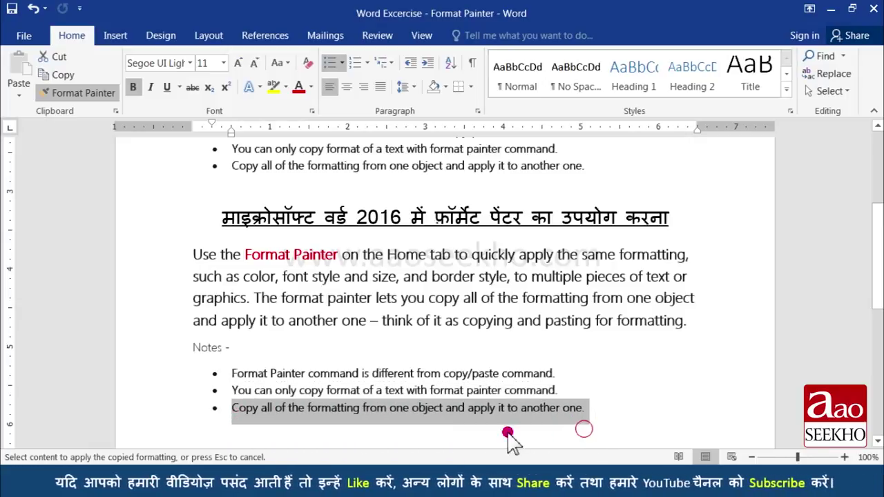
pyautogui.moveTo(195, 257)
pyautogui.mouseDown()
pyautogui.moveTo(644, 323)
pyautogui.moveTo(690, 321)
pyautogui.mouseUp()
pyautogui.click(391, 332)
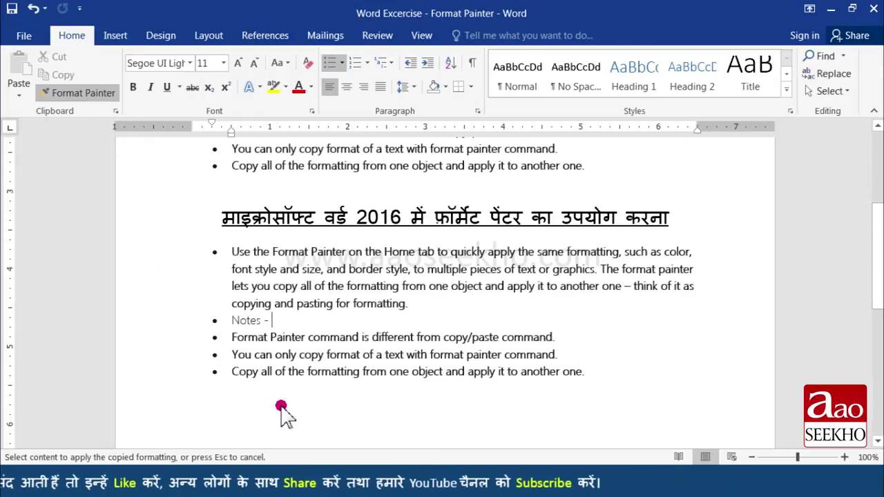
# Step: Turn Format Painter off with Esc once the Notes label is bulleted
pyautogui.press('Escape')
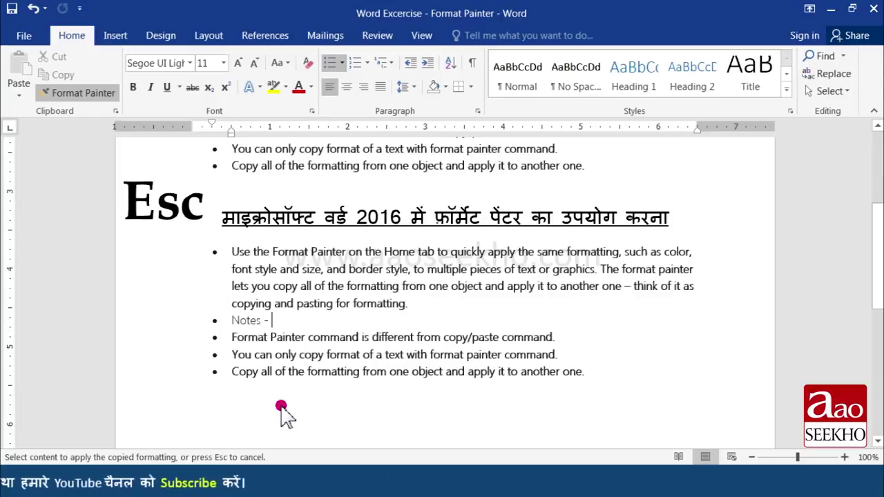